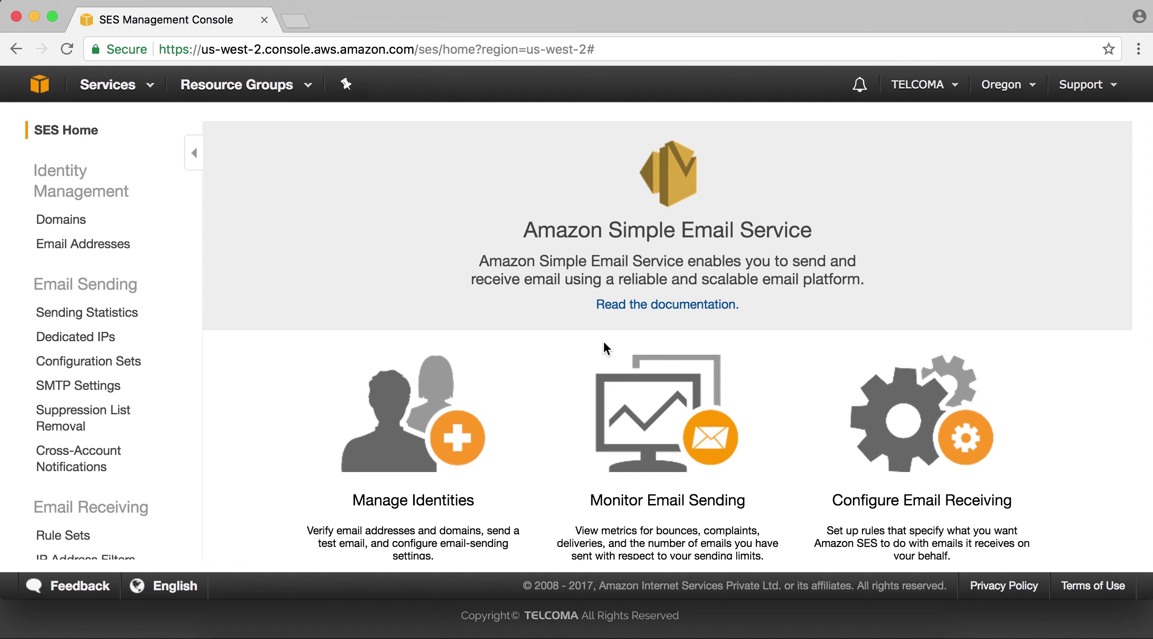
Scroll through the SES Home page, then go to the Domains identity management page.
{"action": "scroll", "coordinate": [603, 342], "scroll_direction": "down", "scroll_amount": 1}
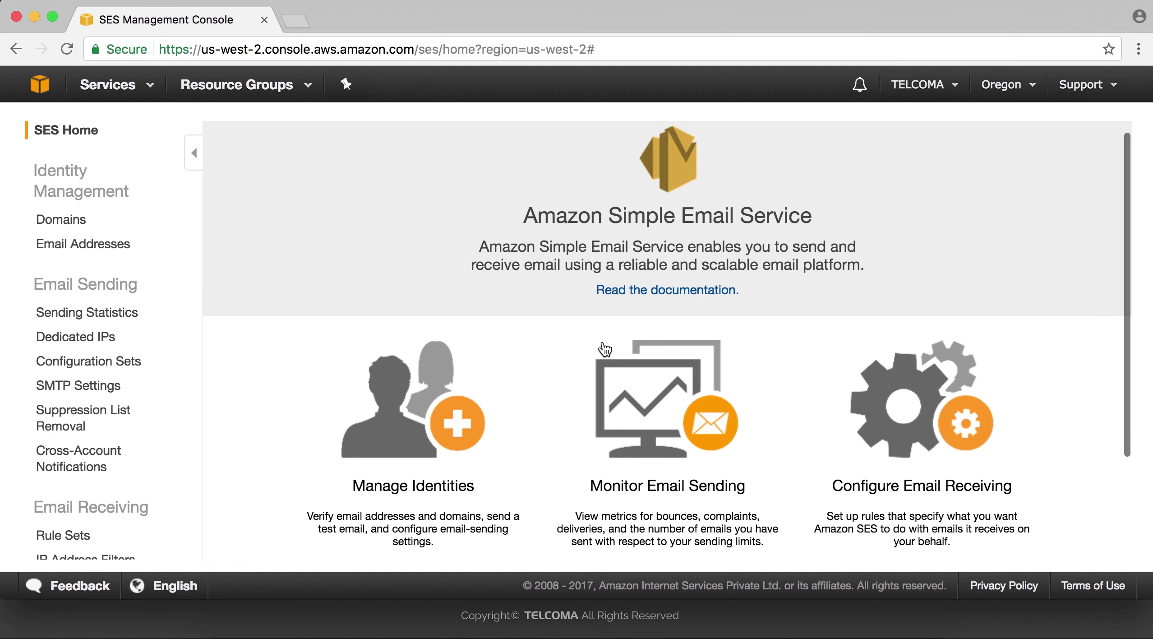
{"action": "scroll", "coordinate": [605, 348], "scroll_direction": "down", "scroll_amount": 2}
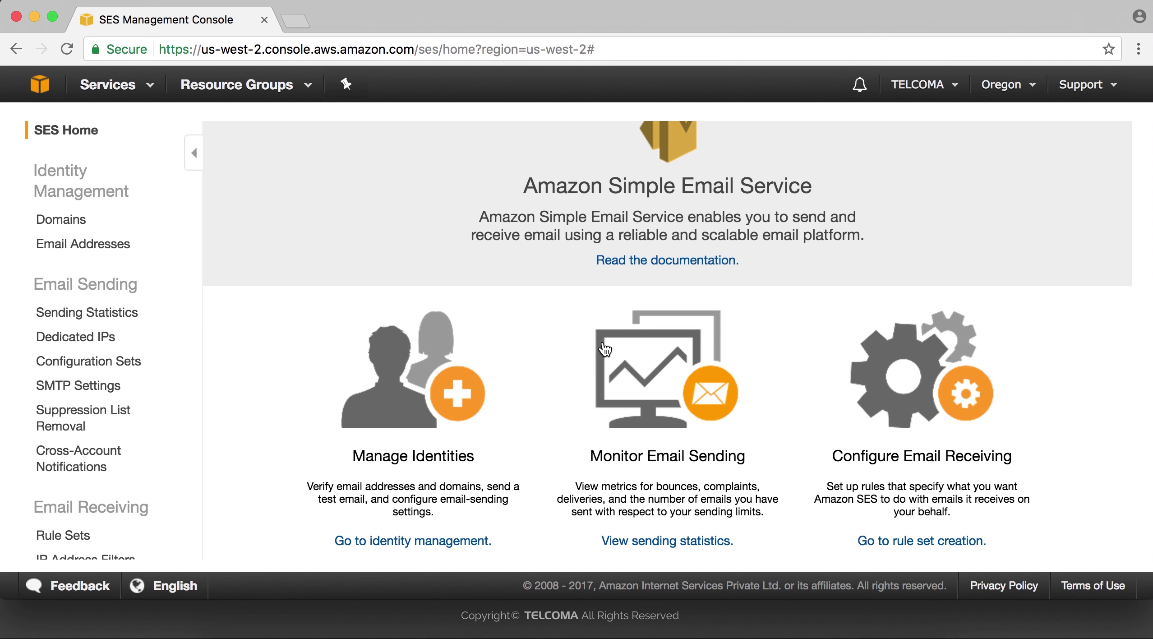
{"action": "scroll", "coordinate": [605, 349], "scroll_direction": "down", "scroll_amount": 7}
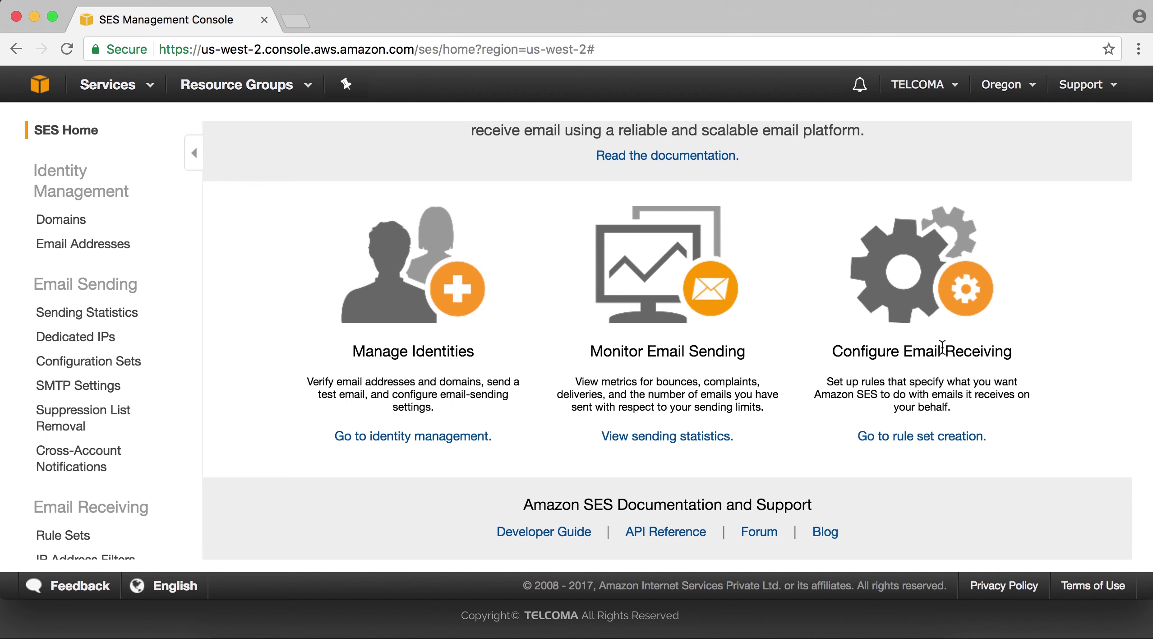
{"action": "scroll", "coordinate": [776, 355], "scroll_direction": "up", "scroll_amount": 3}
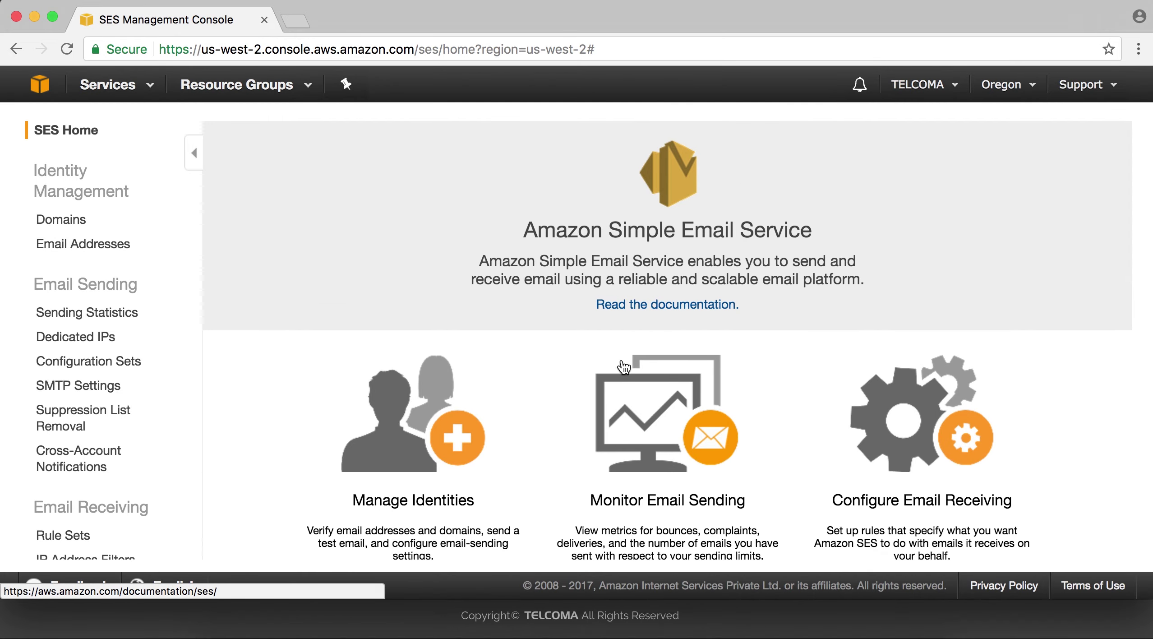
{"action": "scroll", "coordinate": [497, 437], "scroll_direction": "down", "scroll_amount": 3}
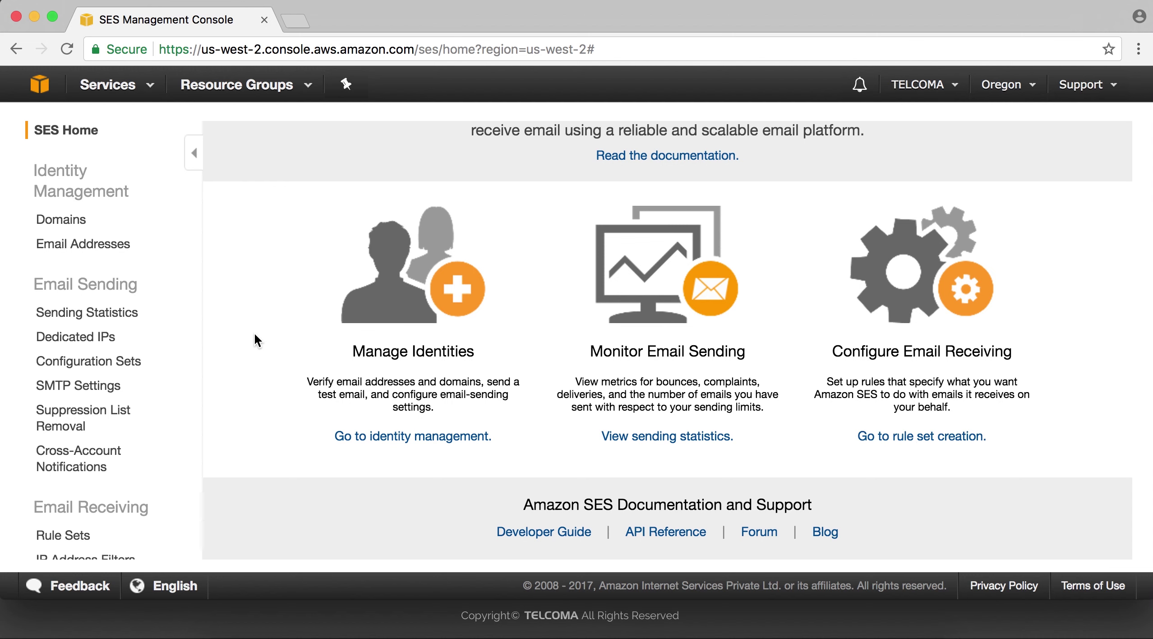
{"action": "scroll", "coordinate": [254, 332], "scroll_direction": "up", "scroll_amount": 3}
{"action": "scroll", "coordinate": [254, 333], "scroll_direction": "down", "scroll_amount": 3}
{"action": "left_click", "coordinate": [407, 436]}
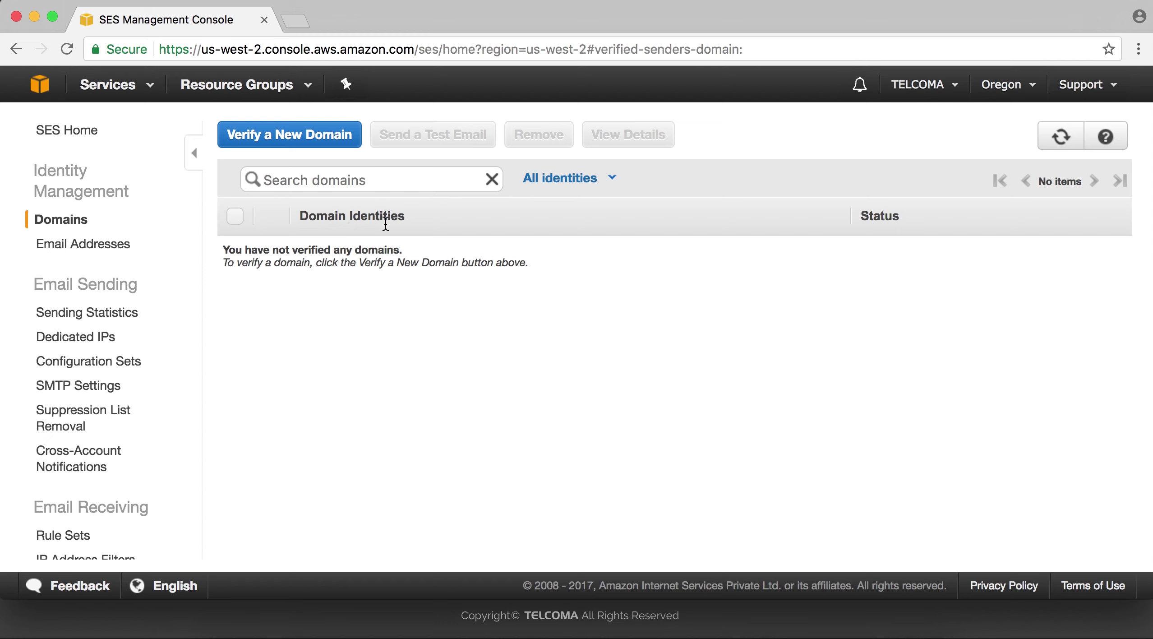
Start verifying a new domain, close the form unverified, and view Sending Statistics.
{"action": "left_click", "coordinate": [236, 215]}
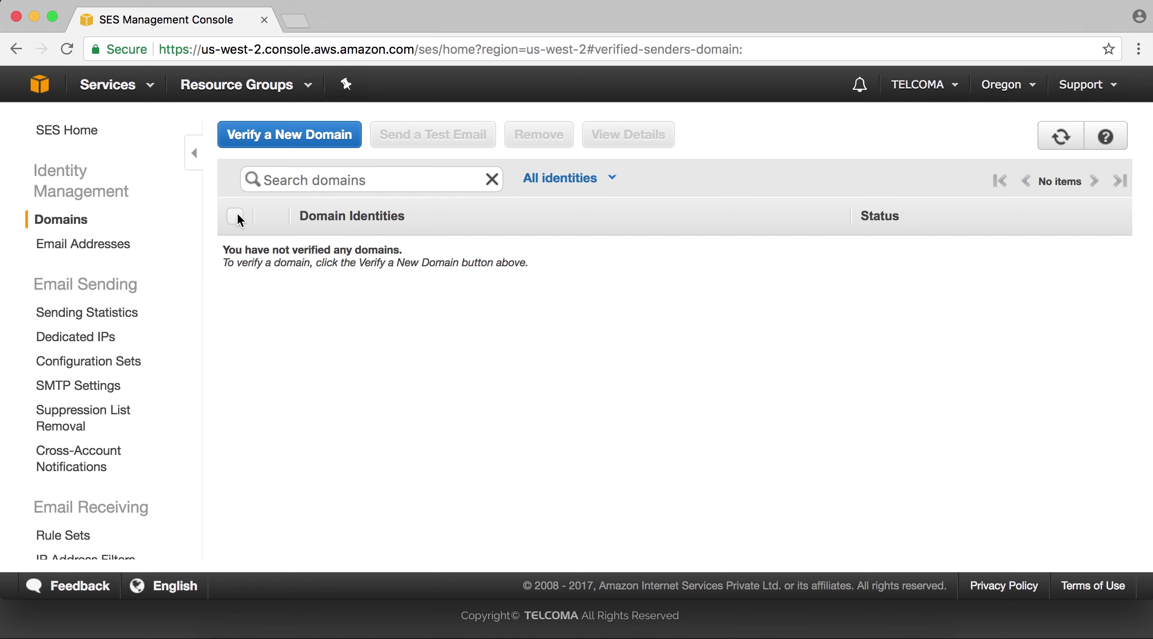
{"action": "left_click", "coordinate": [325, 144]}
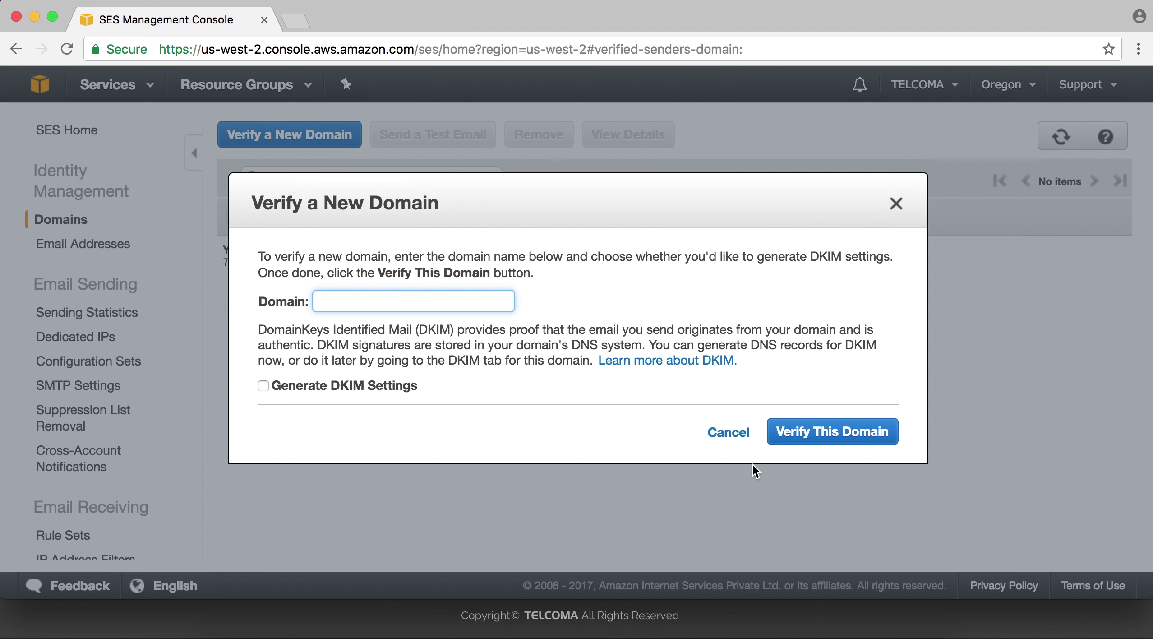
{"action": "left_click", "coordinate": [896, 204]}
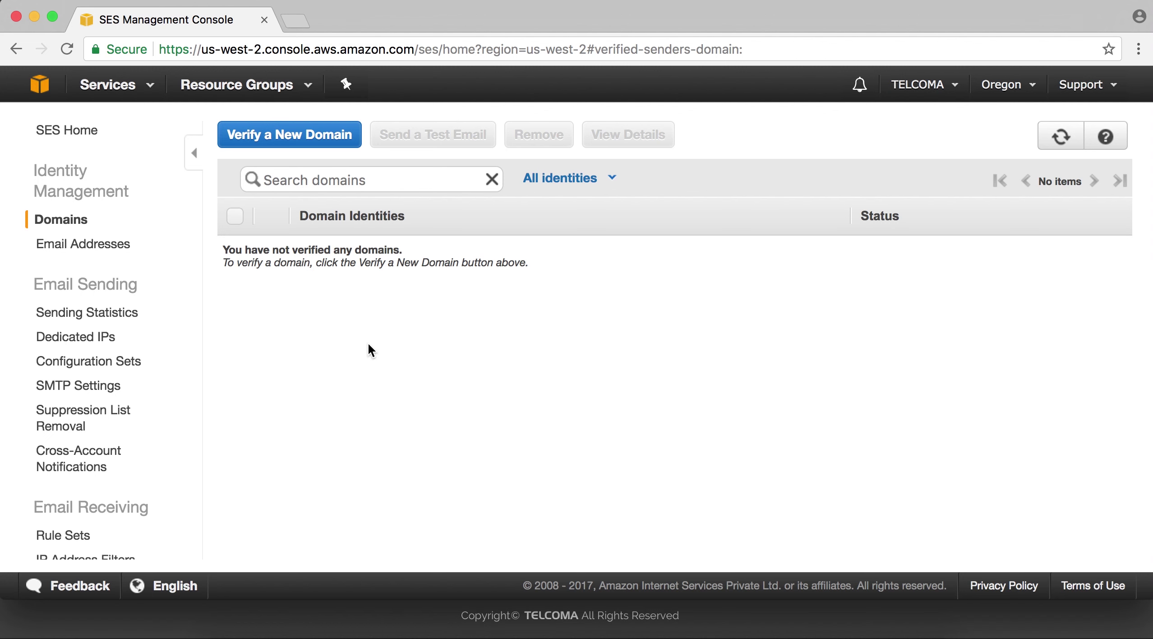
{"action": "left_click", "coordinate": [67, 320]}
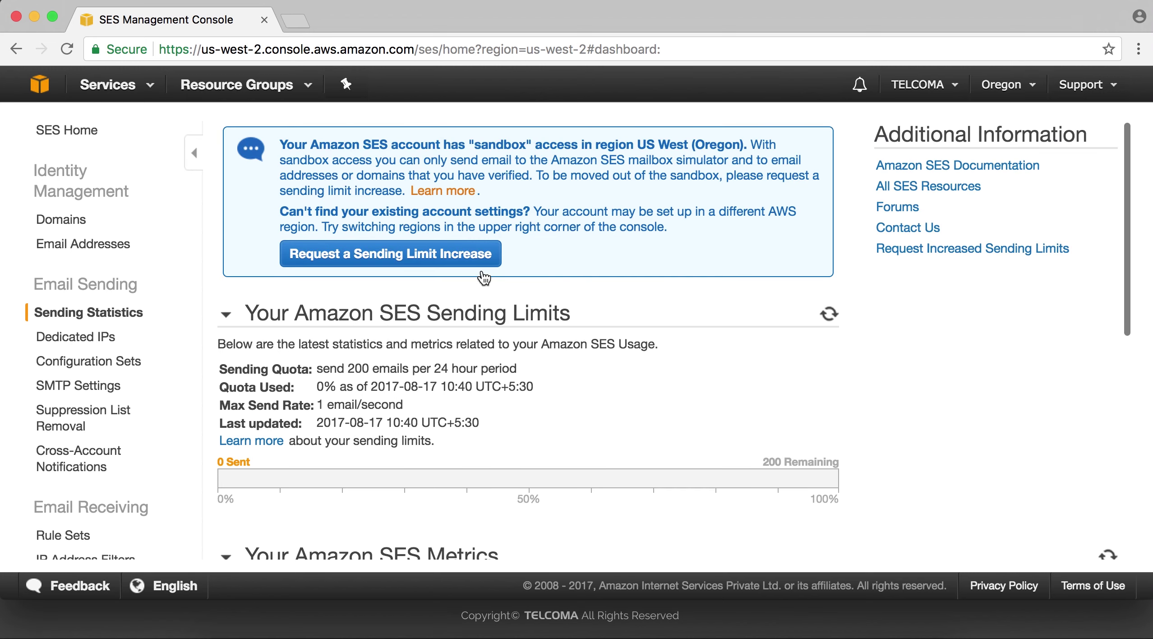
Scroll through the Sending Statistics dashboard to review the sending limits and metrics.
{"action": "scroll", "coordinate": [569, 403], "scroll_direction": "down", "scroll_amount": 3}
{"action": "scroll", "coordinate": [568, 403], "scroll_direction": "up", "scroll_amount": 3}
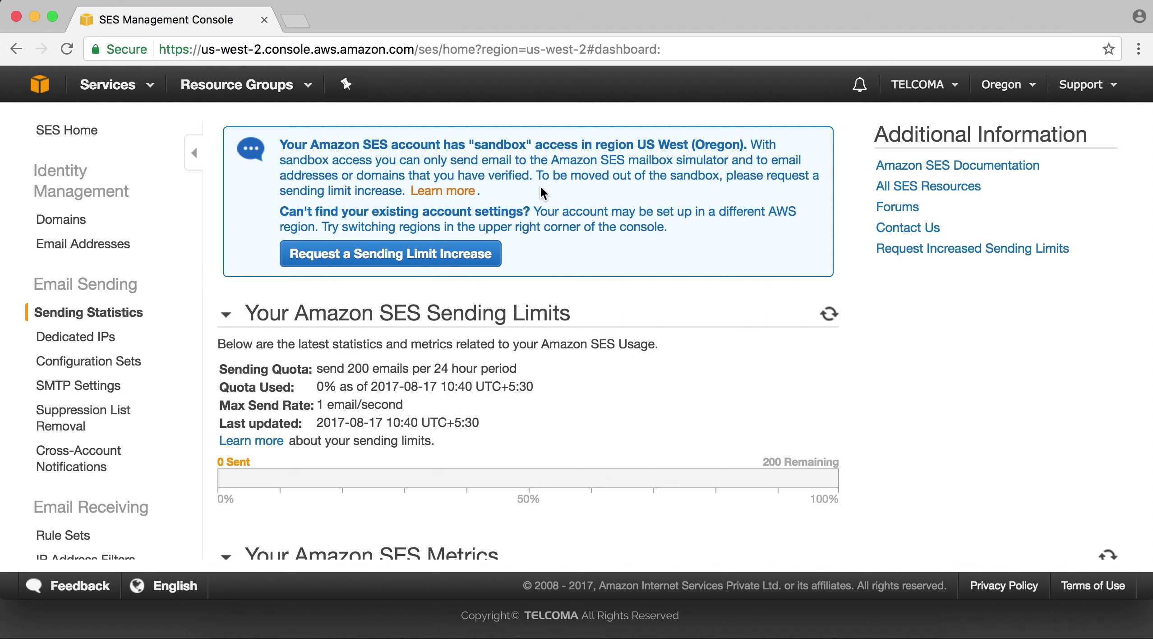
{"action": "scroll", "coordinate": [540, 188], "scroll_direction": "down", "scroll_amount": 5}
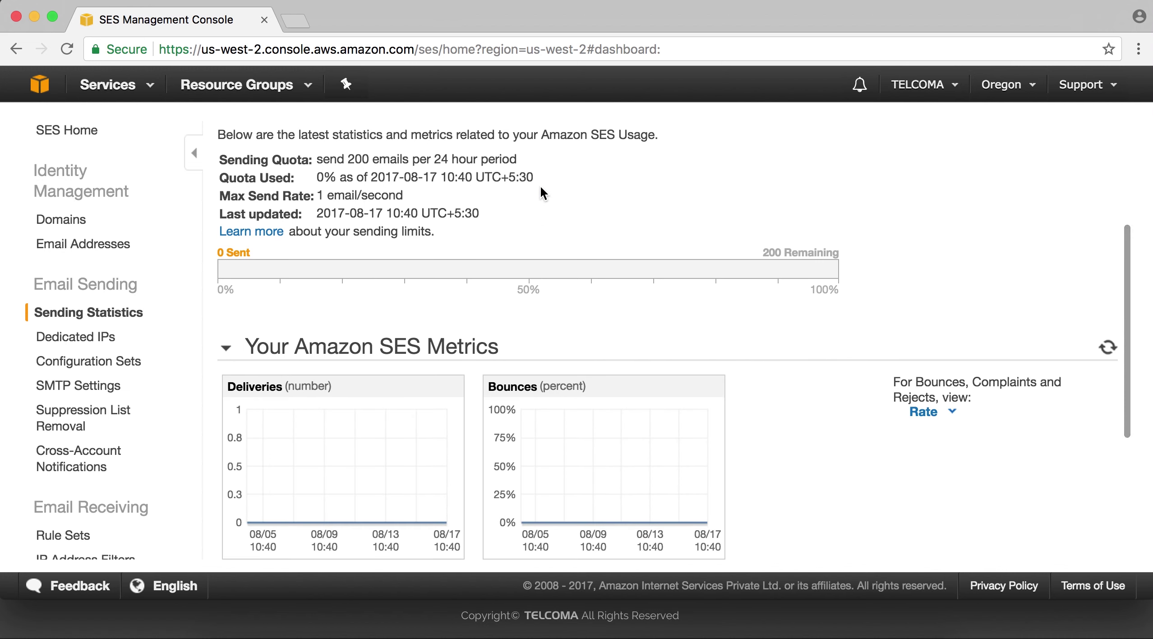
{"action": "scroll", "coordinate": [540, 188], "scroll_direction": "up", "scroll_amount": 1}
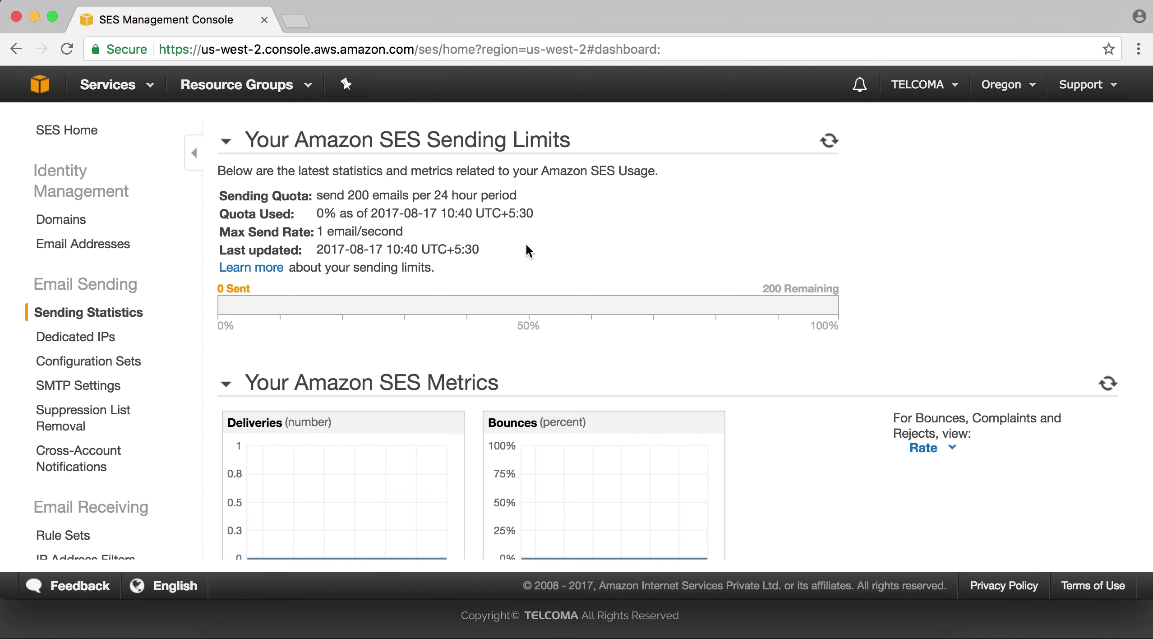
{"action": "scroll", "coordinate": [494, 327], "scroll_direction": "down", "scroll_amount": 5}
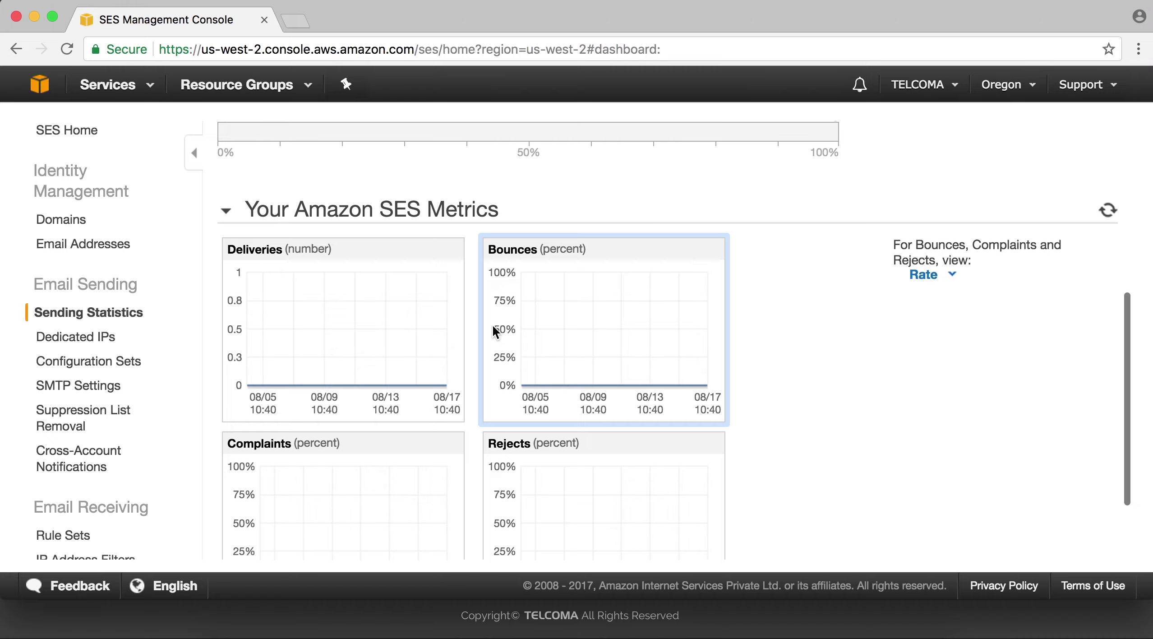
{"action": "scroll", "coordinate": [493, 326], "scroll_direction": "up", "scroll_amount": 3}
{"action": "scroll", "coordinate": [880, 423], "scroll_direction": "down", "scroll_amount": 7}
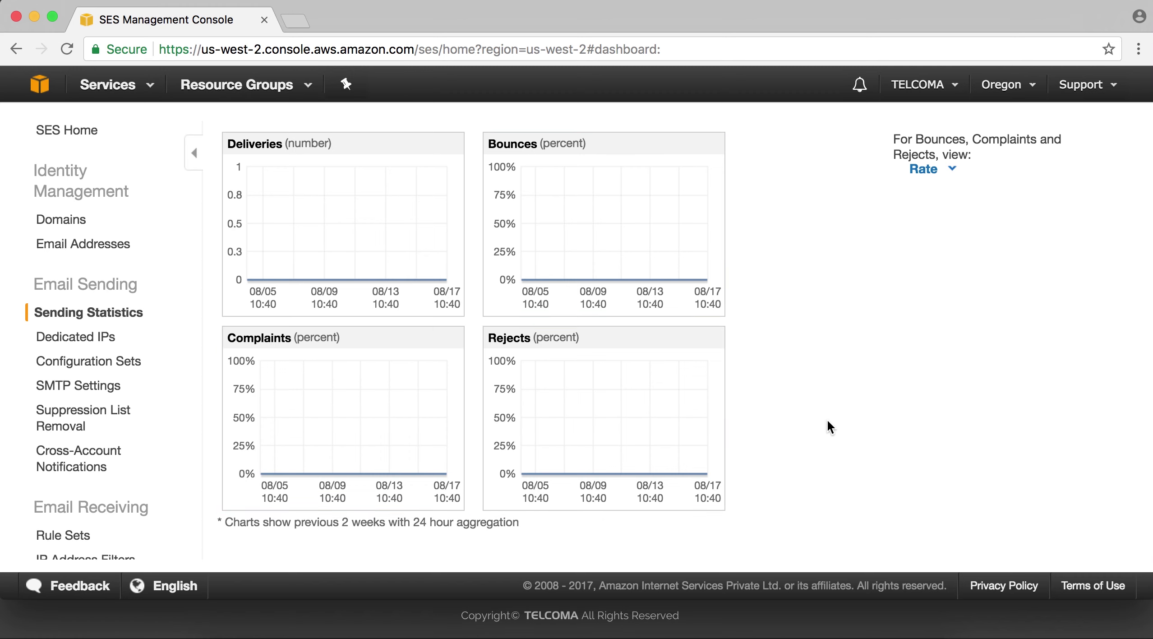
{"action": "scroll", "coordinate": [868, 467], "scroll_direction": "down", "scroll_amount": 1}
{"action": "scroll", "coordinate": [867, 467], "scroll_direction": "up", "scroll_amount": 1}
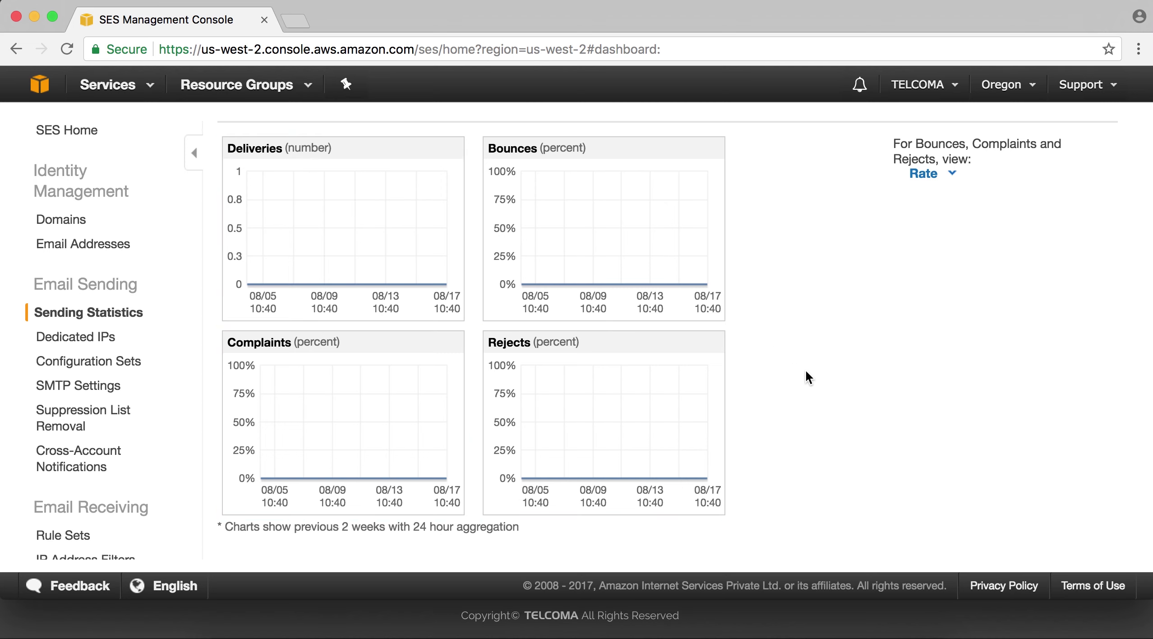
{"action": "scroll", "coordinate": [842, 407], "scroll_direction": "up", "scroll_amount": 10}
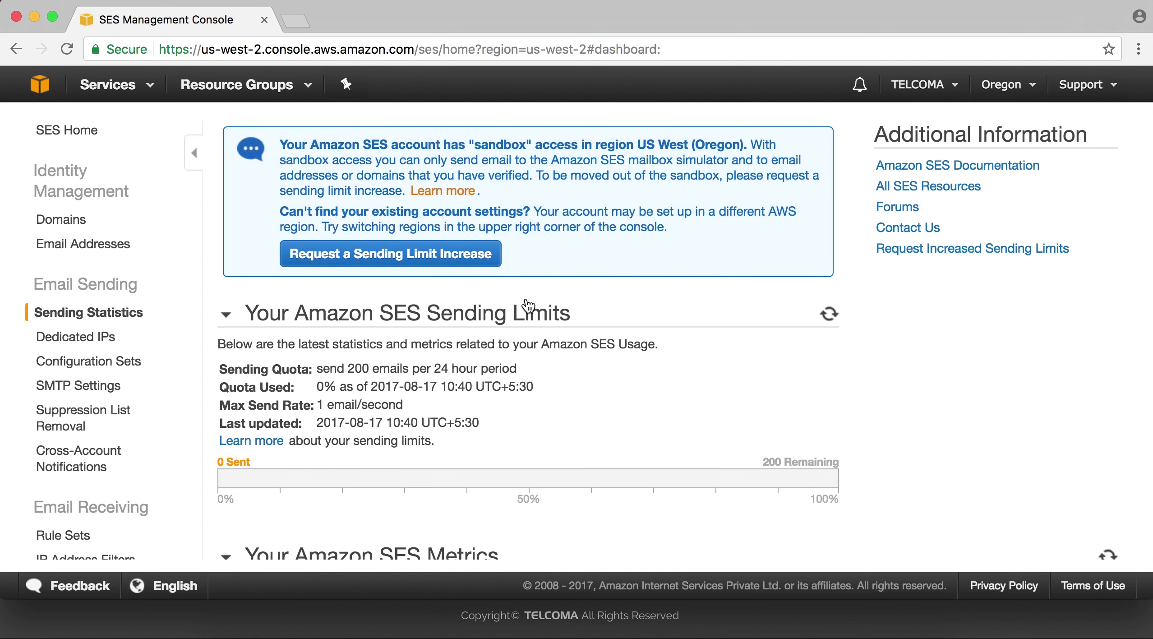
{"action": "scroll", "coordinate": [337, 384], "scroll_direction": "down", "scroll_amount": 4}
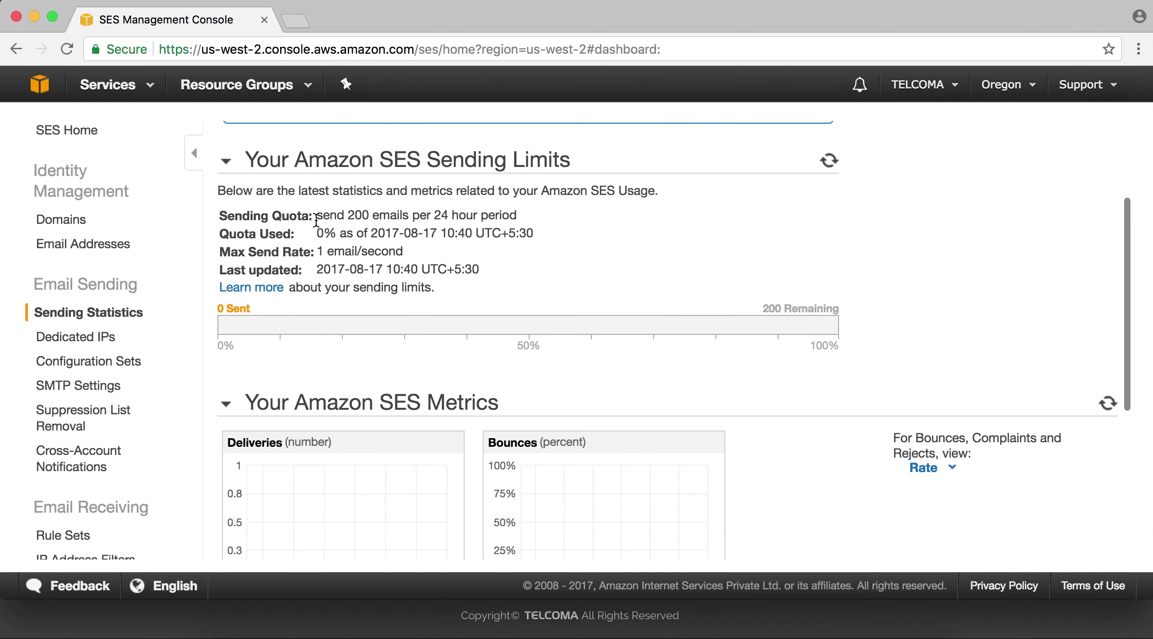
Highlight the 200-emails-per-24-hours quota, then go to the Email Receiving Rule Sets page.
{"action": "left_click_drag", "start_coordinate": [318, 215], "coordinate": [518, 218]}
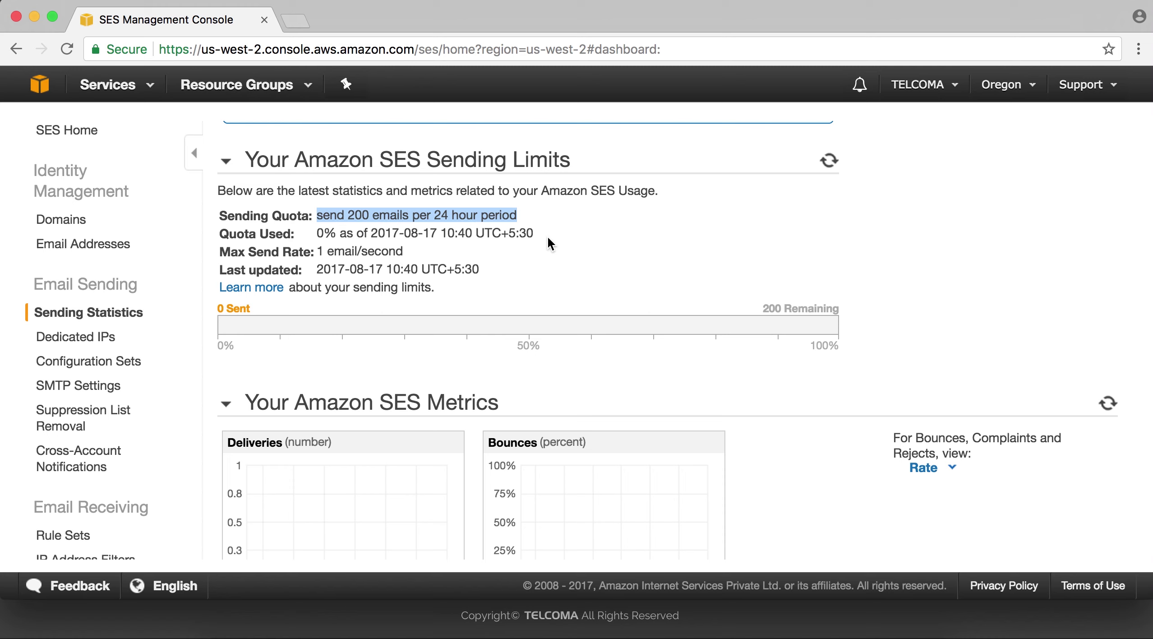
{"action": "left_click", "coordinate": [571, 256]}
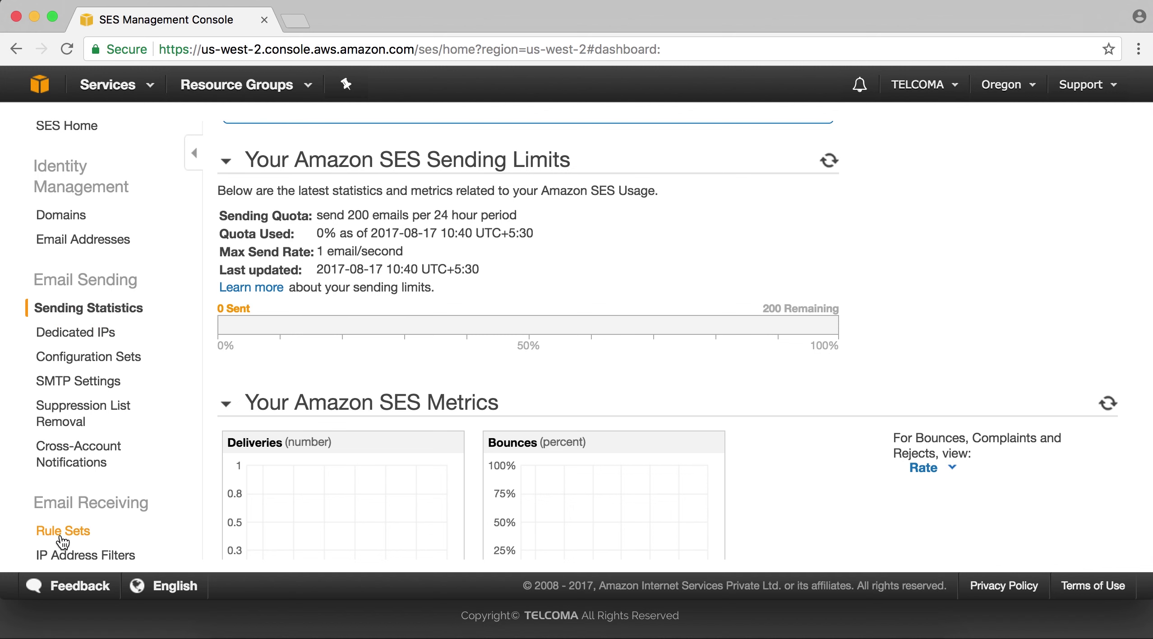
{"action": "scroll", "coordinate": [62, 542], "scroll_direction": "down", "scroll_amount": 1}
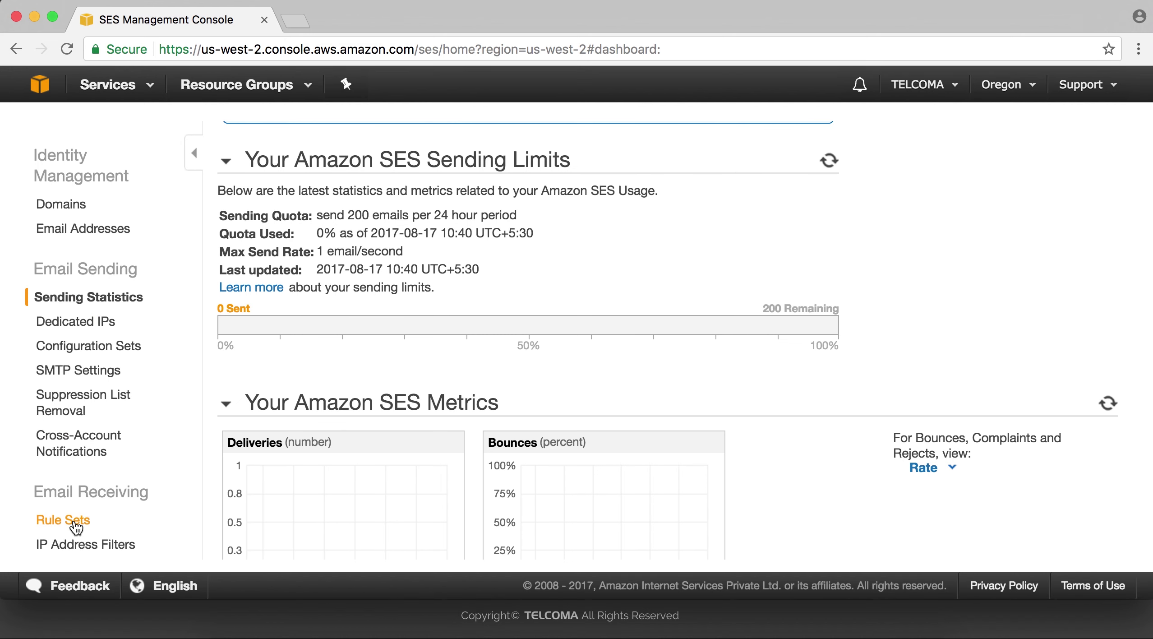
{"action": "left_click", "coordinate": [74, 521]}
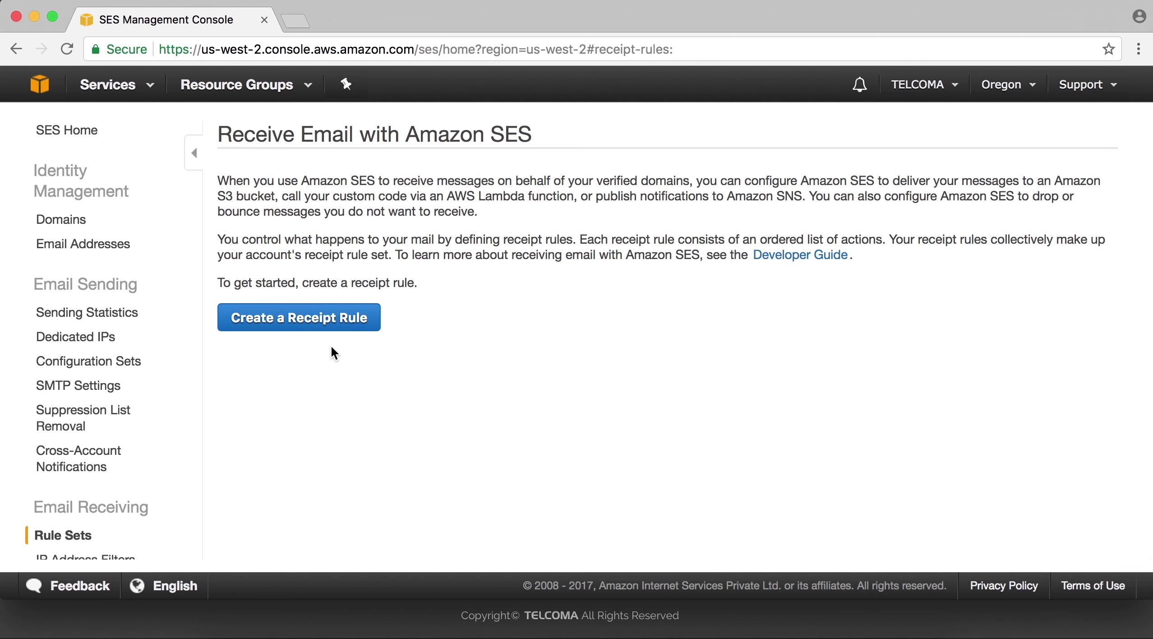
Start the Create Receipt Rule wizard from the Rule Sets page.
{"action": "left_click", "coordinate": [316, 314]}
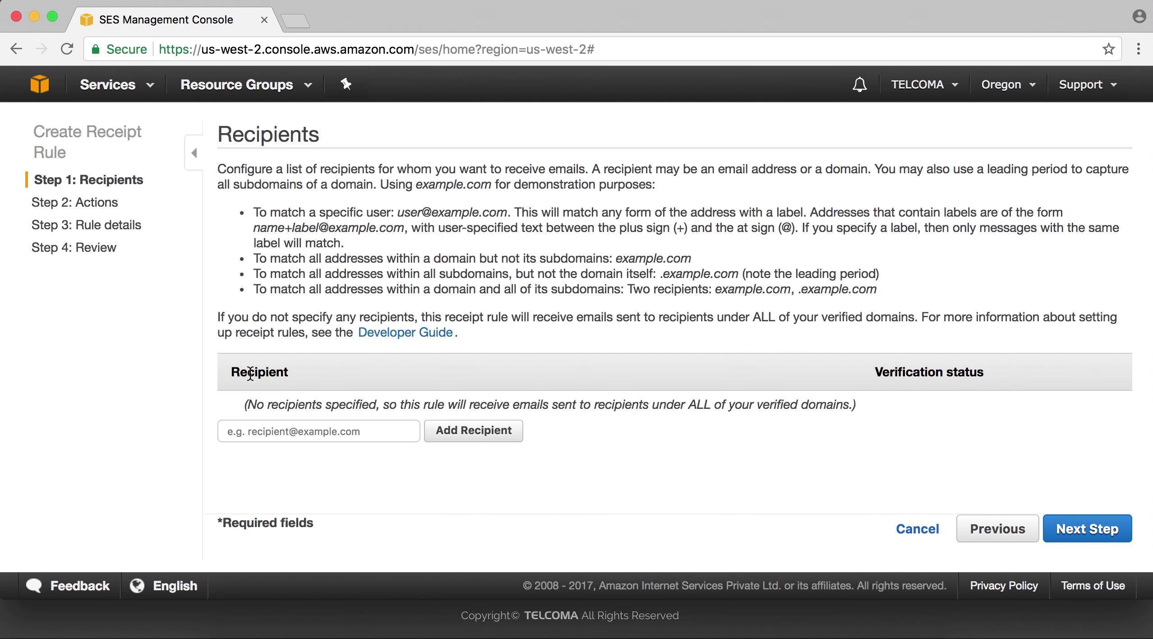
Add the support address on the company domain as a recipient, then advance to Actions.
{"action": "left_click", "coordinate": [277, 431]}
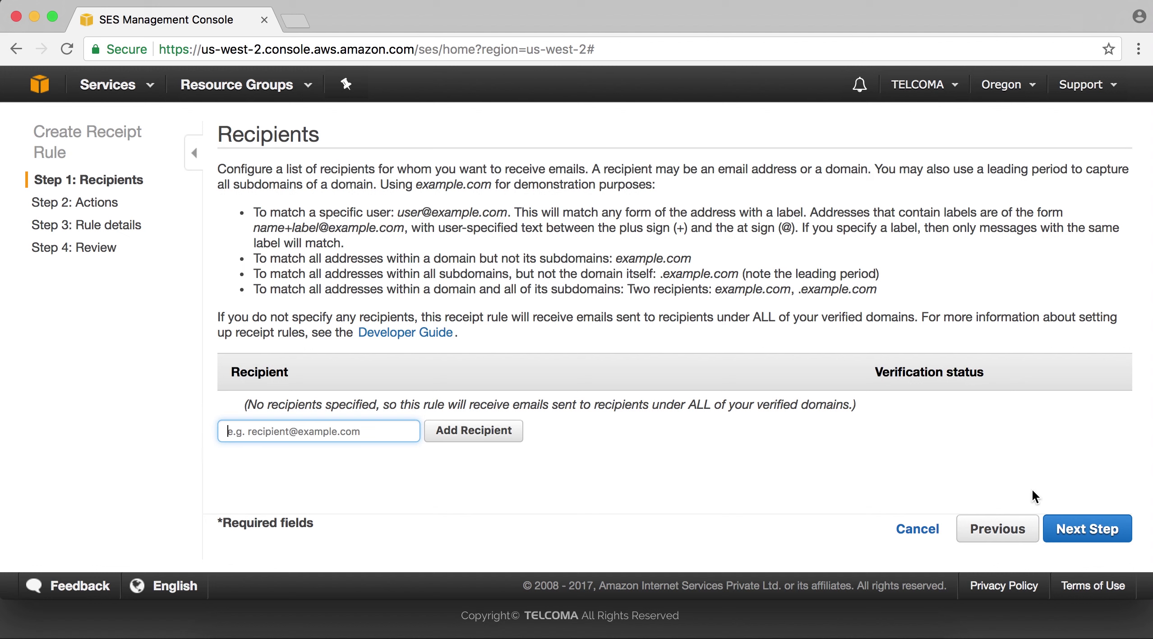
{"action": "left_click", "coordinate": [88, 203]}
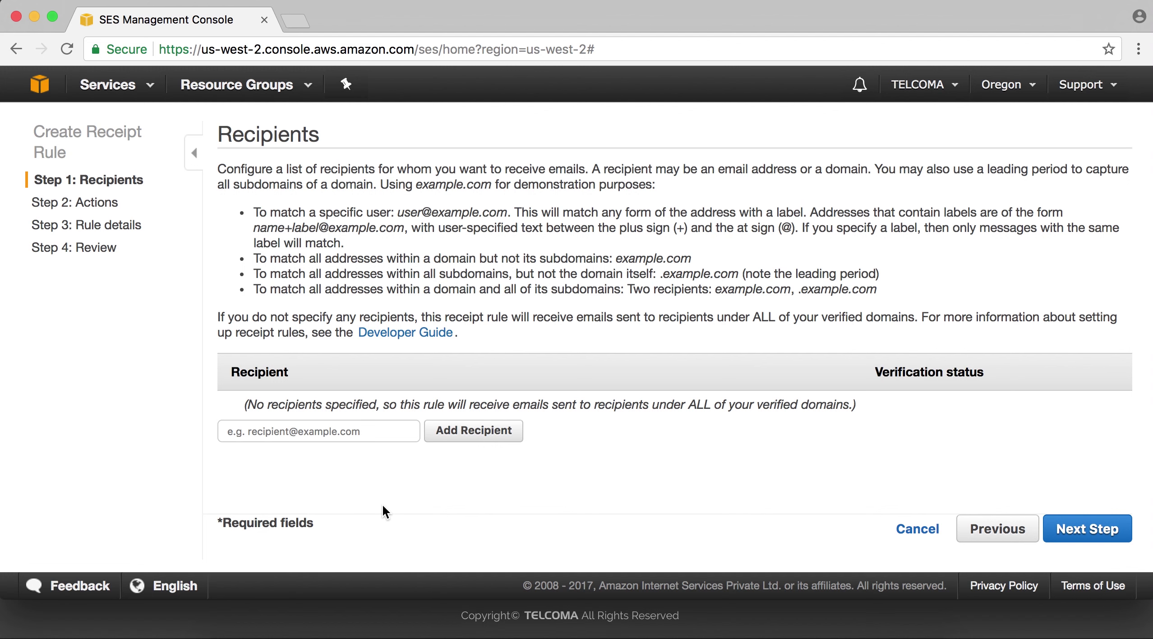
{"action": "scroll", "coordinate": [382, 504], "scroll_direction": "down", "scroll_amount": 2}
{"action": "left_click", "coordinate": [352, 436]}
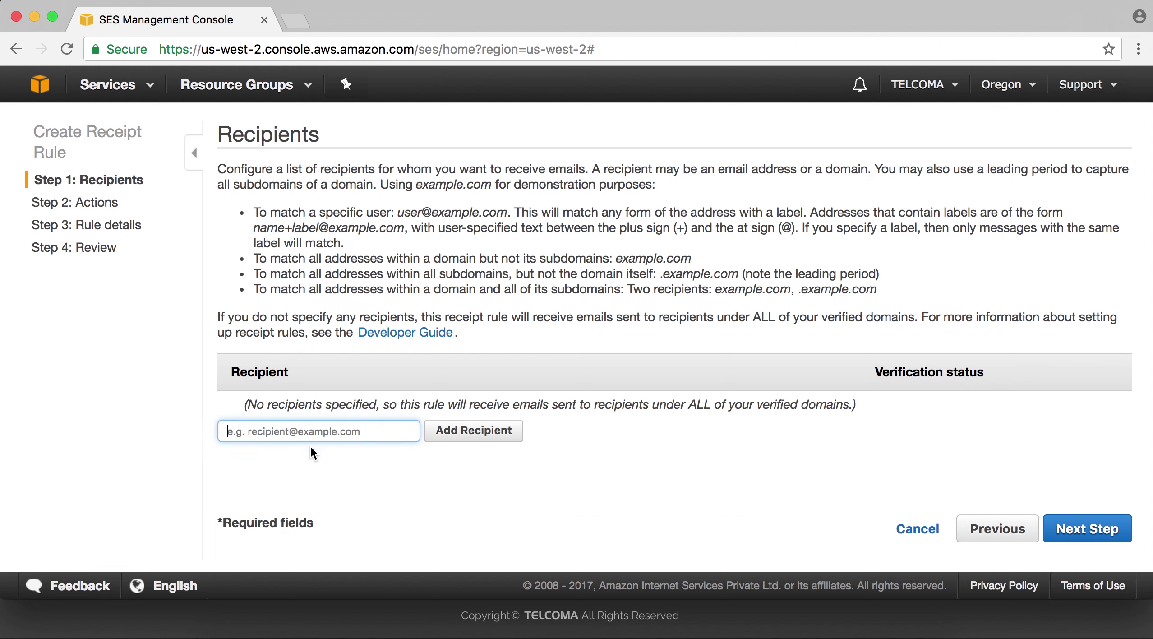
{"action": "type", "text": "online"}
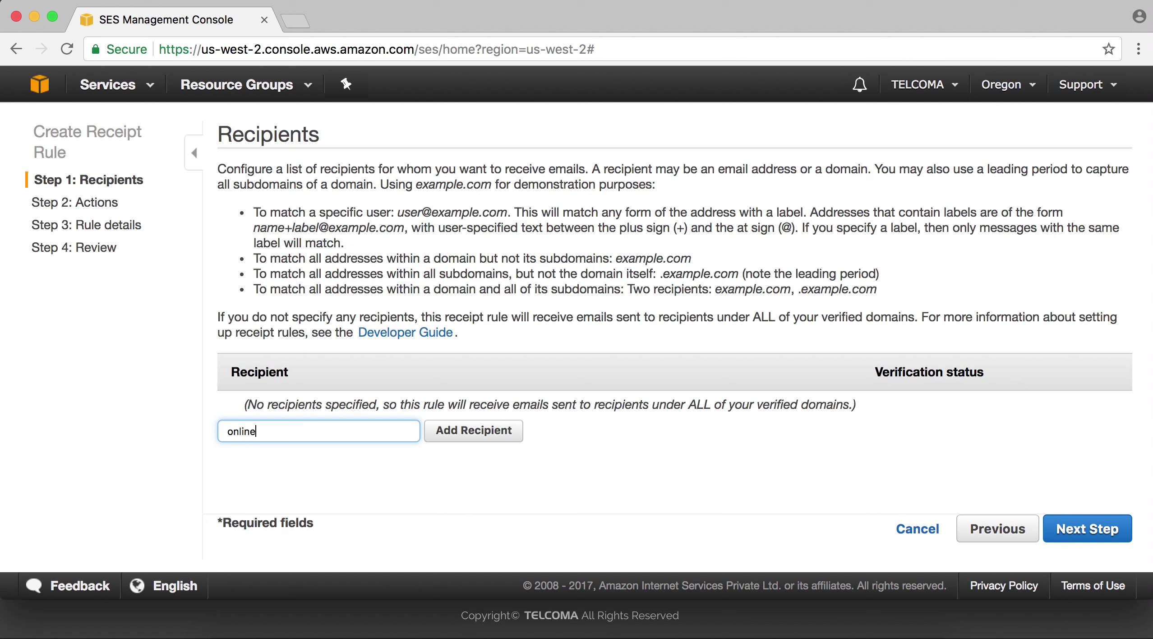
{"action": "key", "text": "BackSpace"}
{"action": "key", "text": "BackSpace"}
{"action": "key", "text": "BackSpace"}
{"action": "key", "text": "BackSpace"}
{"action": "key", "text": "BackSpace"}
{"action": "key", "text": "BackSpace"}
{"action": "left_click", "coordinate": [487, 430]}
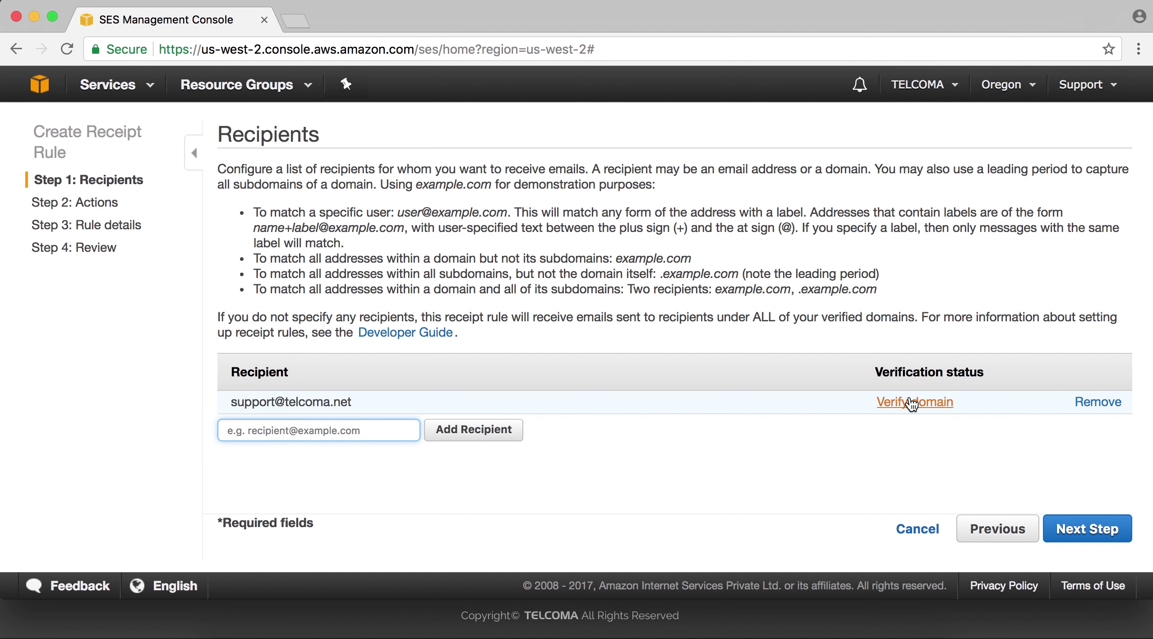
{"action": "left_click", "coordinate": [1067, 529]}
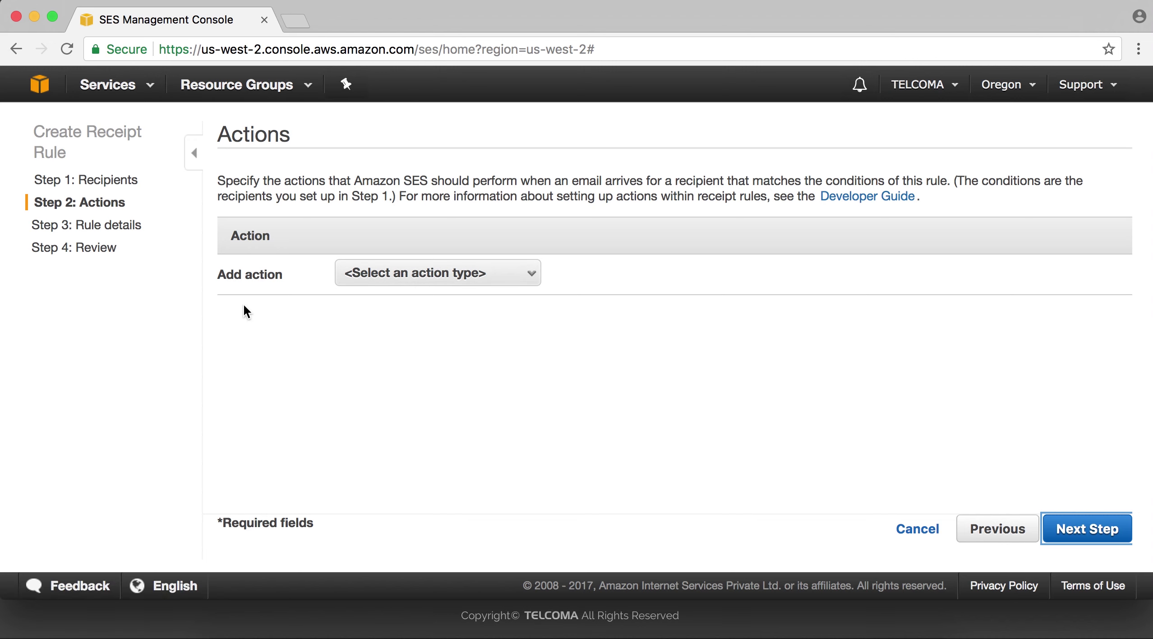
Add an S3 action to the rule, leaving the bucket empty and SNS topic at None.
{"action": "left_click", "coordinate": [495, 276]}
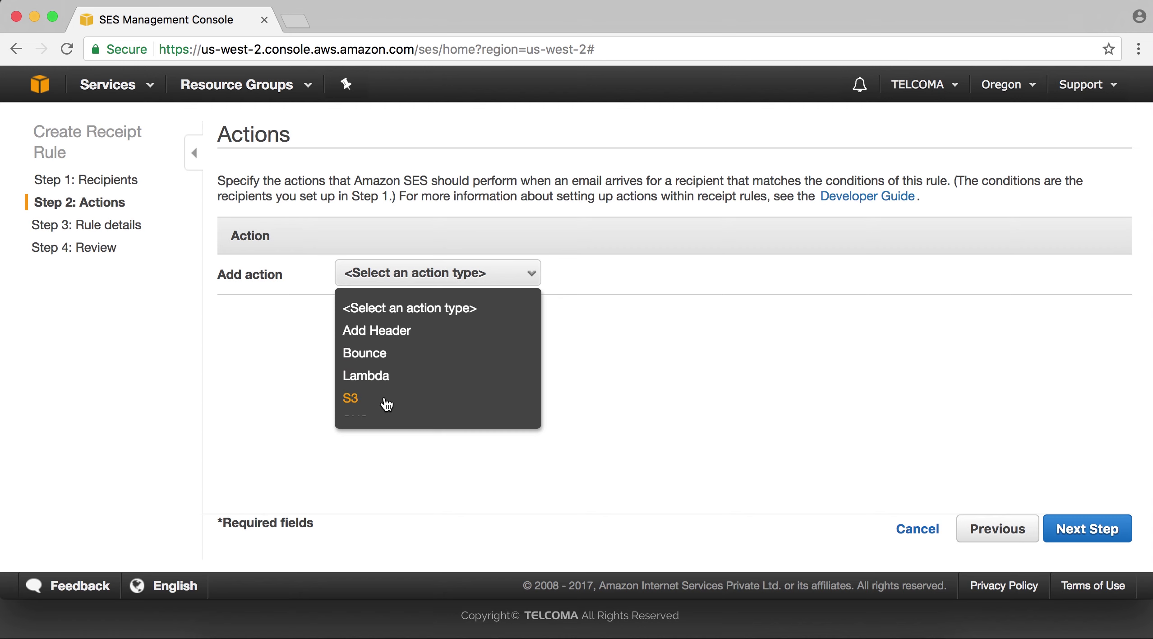
{"action": "scroll", "coordinate": [381, 406], "scroll_direction": "down", "scroll_amount": 3}
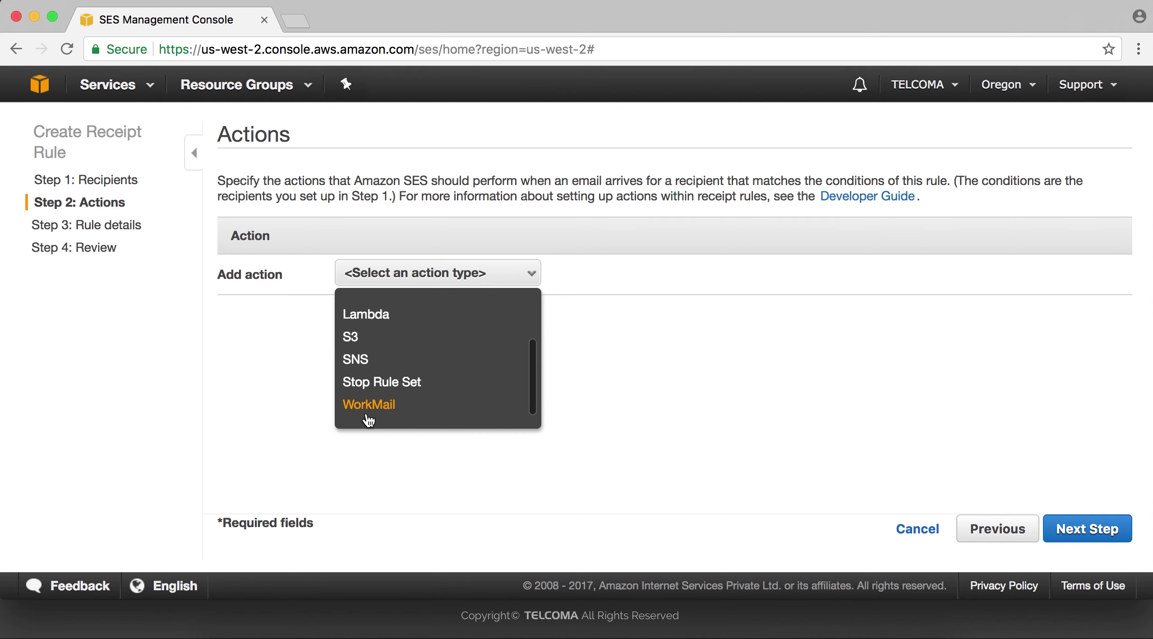
{"action": "left_click", "coordinate": [351, 336]}
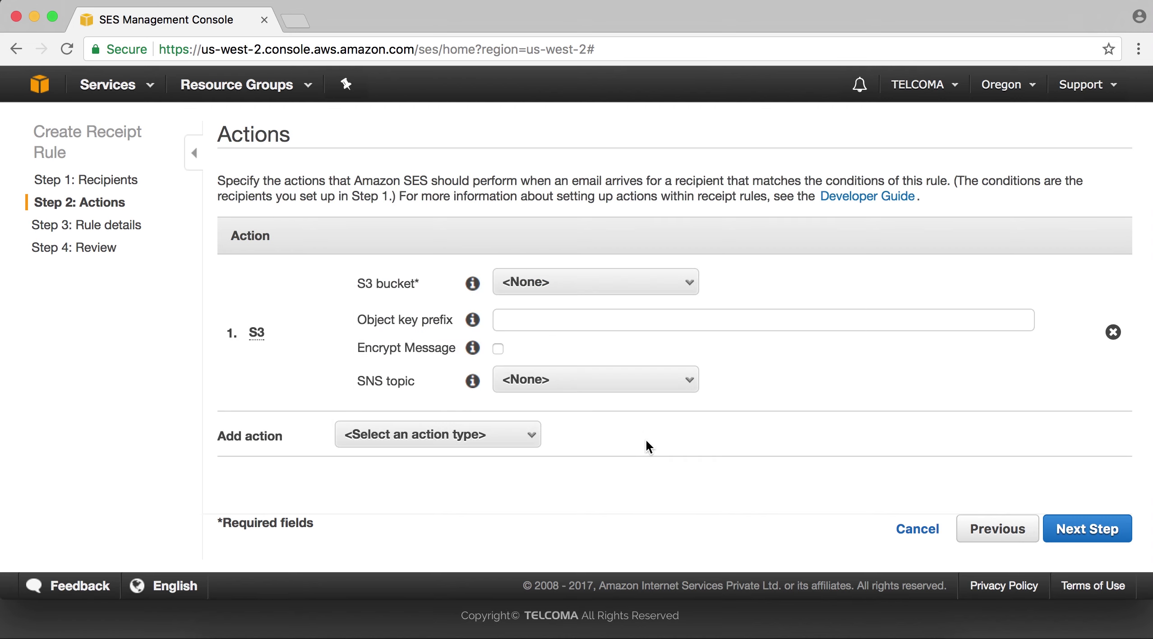
{"action": "left_click", "coordinate": [541, 324]}
{"action": "left_click", "coordinate": [542, 361]}
{"action": "left_click", "coordinate": [552, 382]}
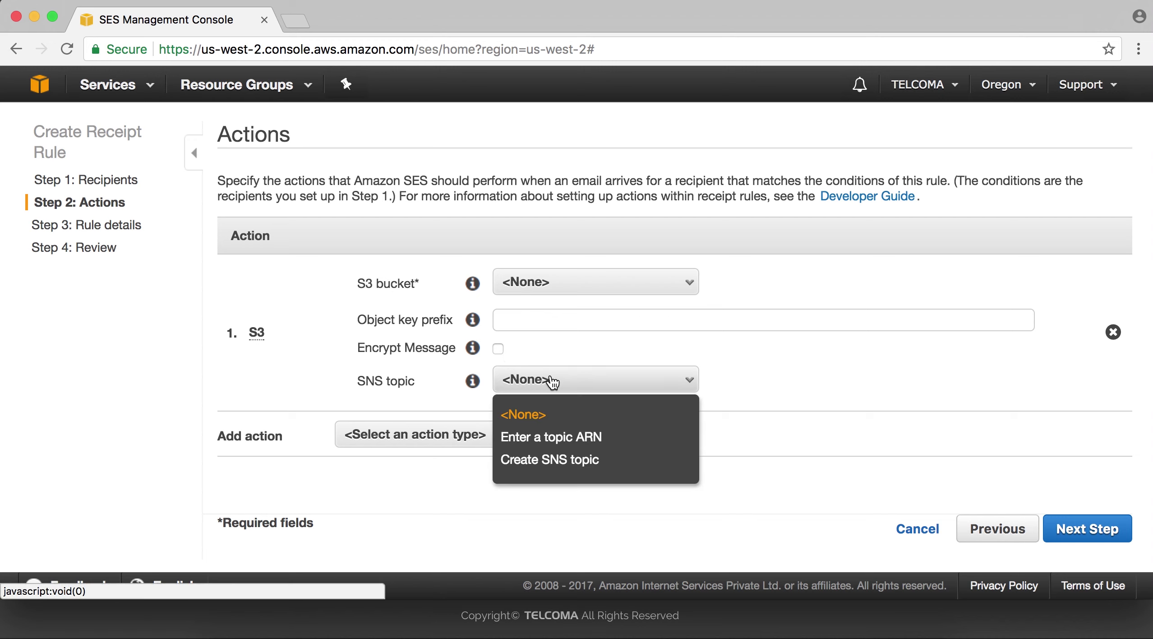
{"action": "left_click", "coordinate": [554, 386]}
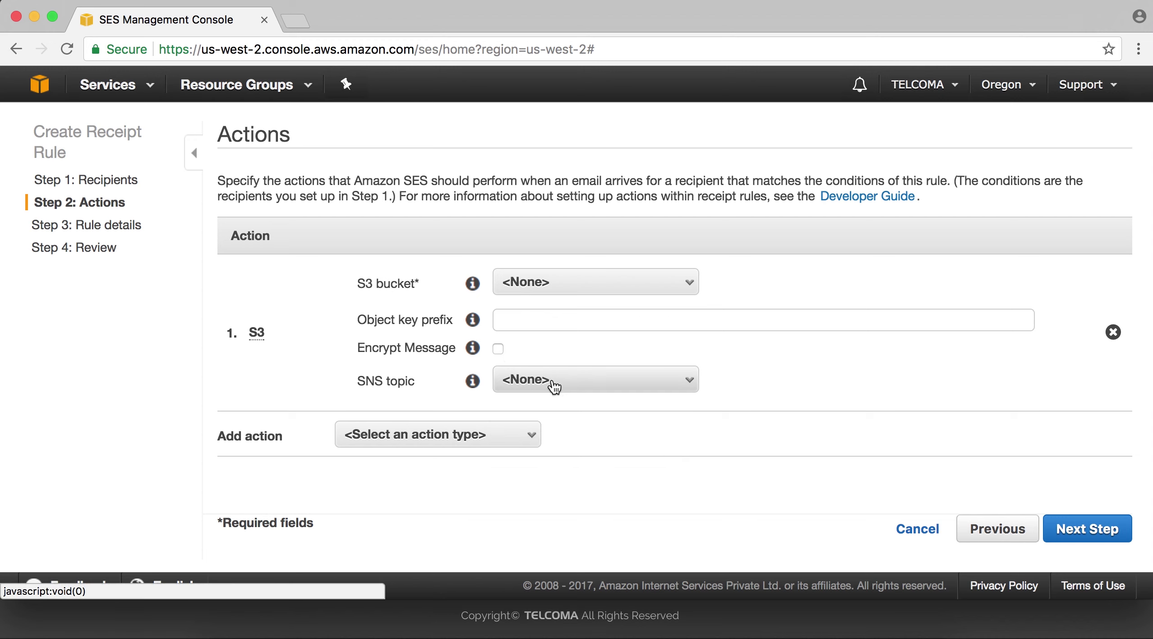
{"action": "left_click", "coordinate": [476, 435]}
{"action": "scroll", "coordinate": [444, 506], "scroll_direction": "down", "scroll_amount": 5}
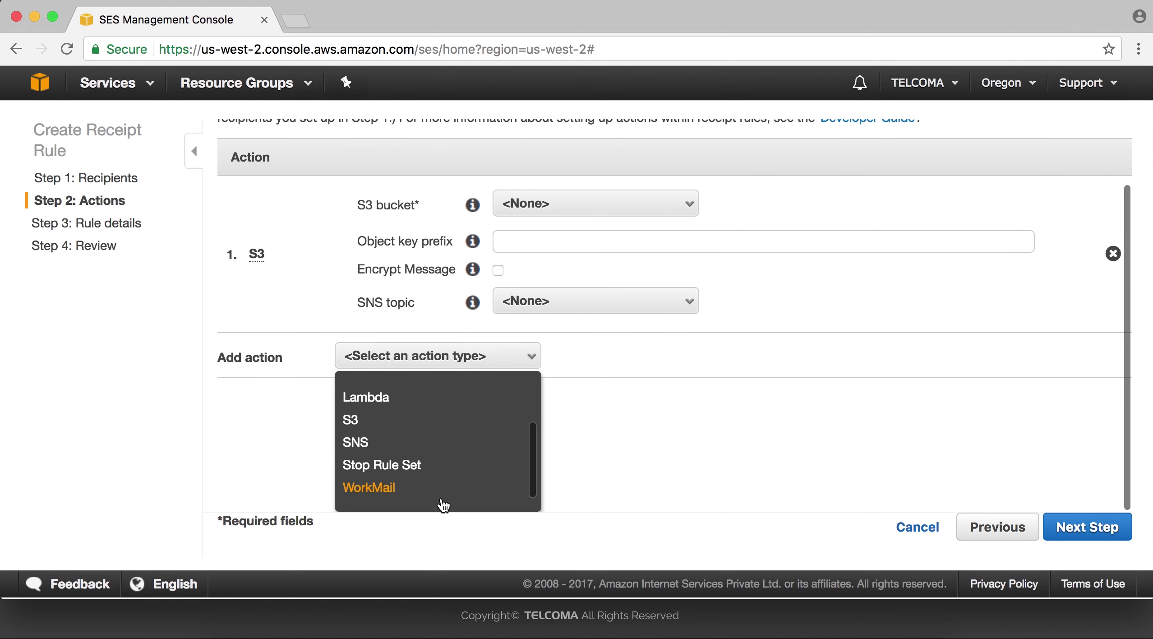
Try continuing without a bucket, then cancel the unfinished receipt rule.
{"action": "left_click", "coordinate": [1065, 538]}
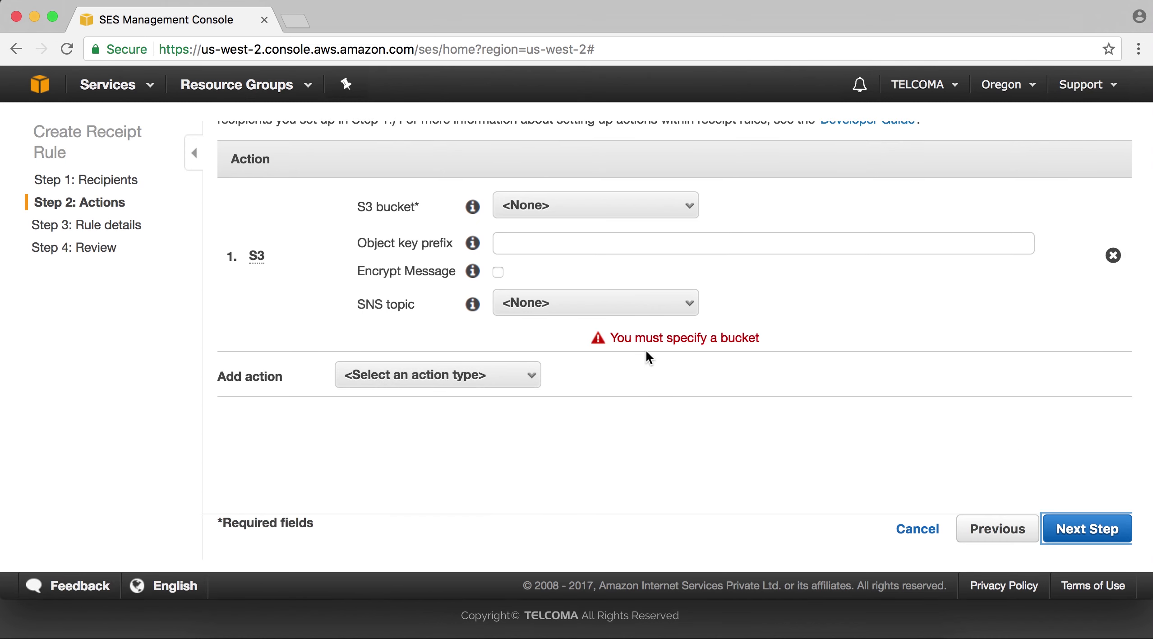
{"action": "left_click", "coordinate": [590, 307]}
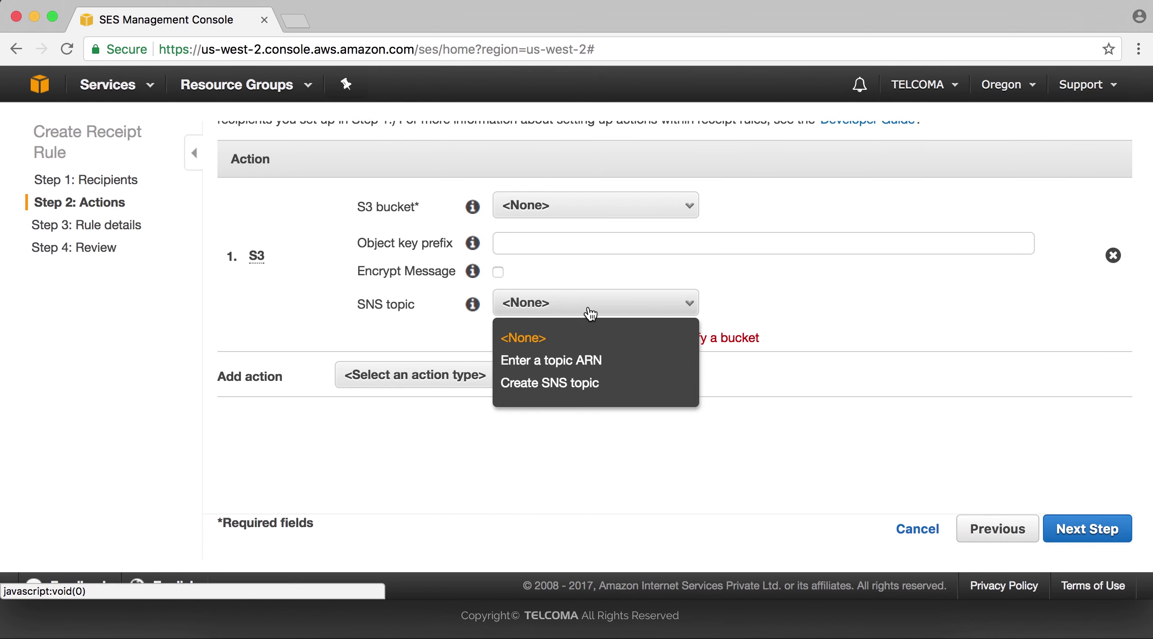
{"action": "left_click", "coordinate": [716, 301]}
{"action": "left_click", "coordinate": [538, 243]}
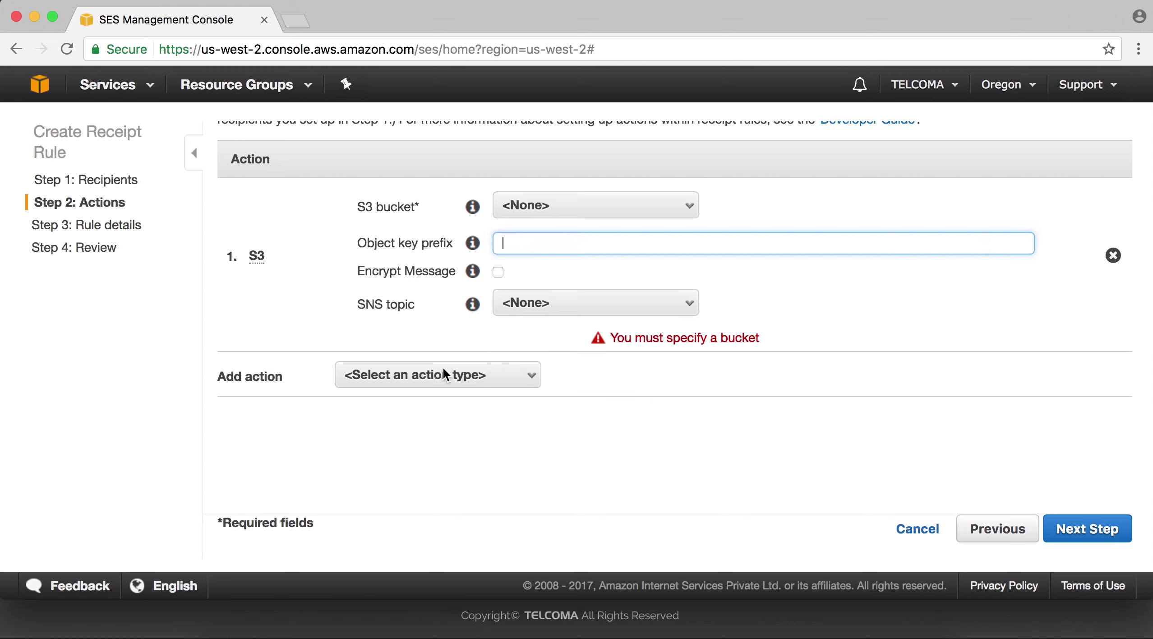
{"action": "left_click", "coordinate": [904, 533]}
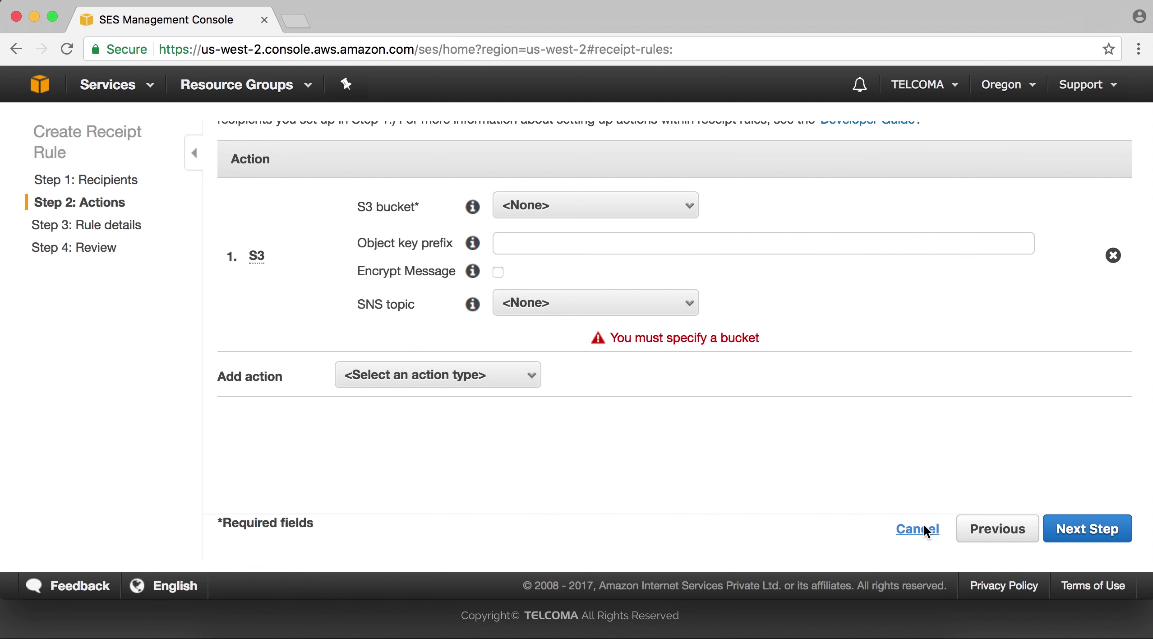
{"action": "scroll", "coordinate": [543, 379], "scroll_direction": "down", "scroll_amount": 1}
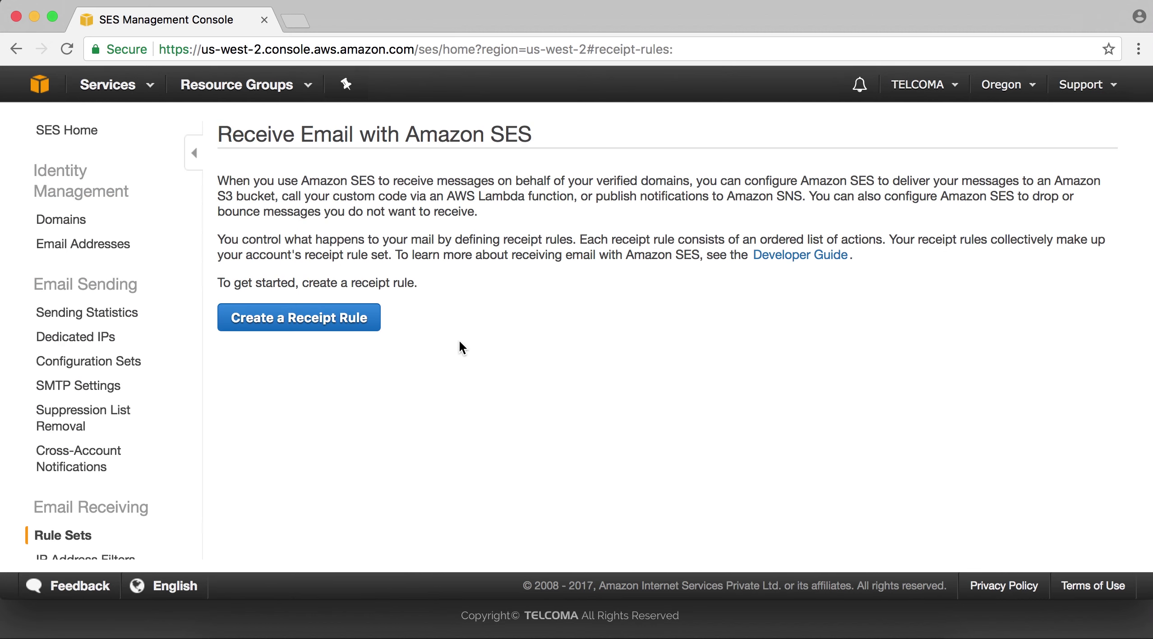
{"action": "scroll", "coordinate": [90, 503], "scroll_direction": "down", "scroll_amount": 2}
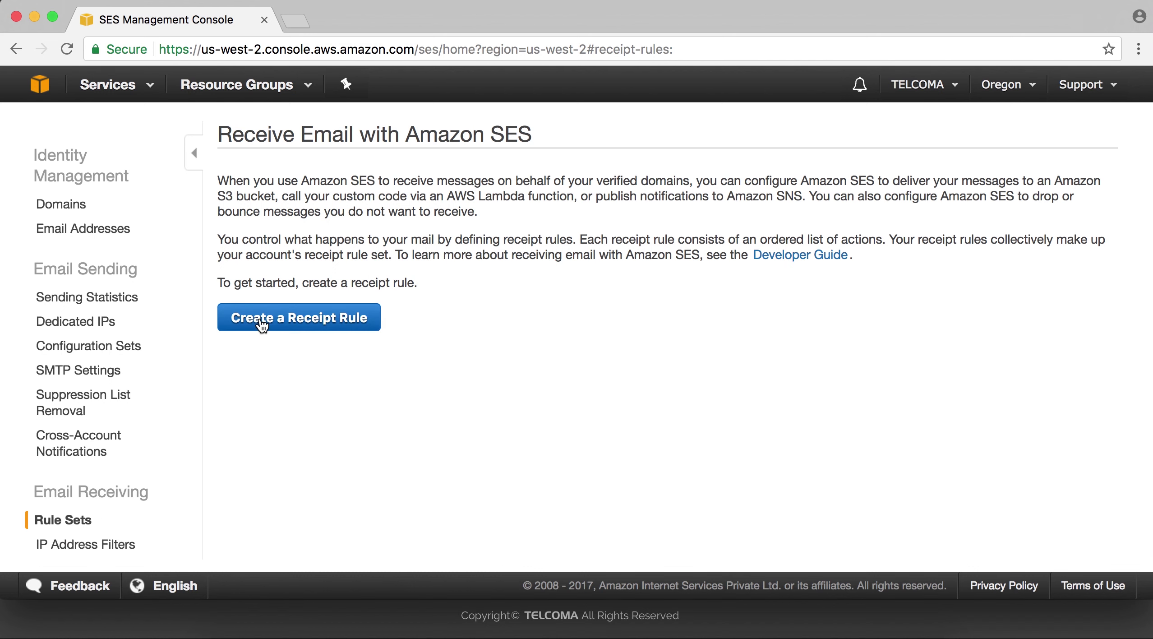